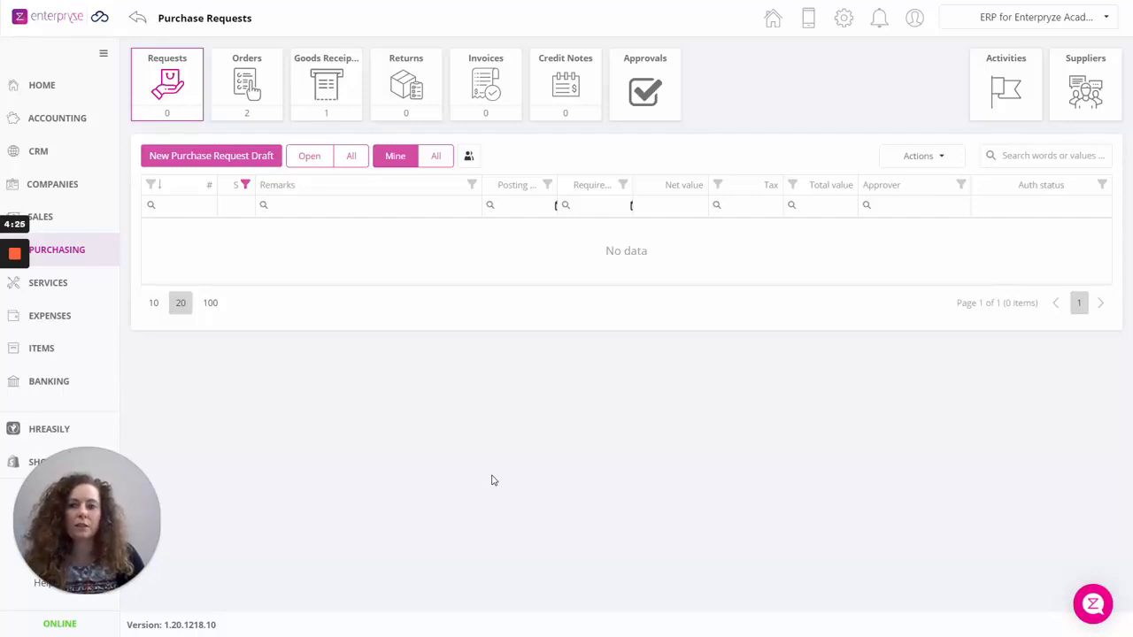
Turn on the use of approval limits for purchasing in the organisation's module settings
{"action": "left_click", "coordinate": [845, 25]}
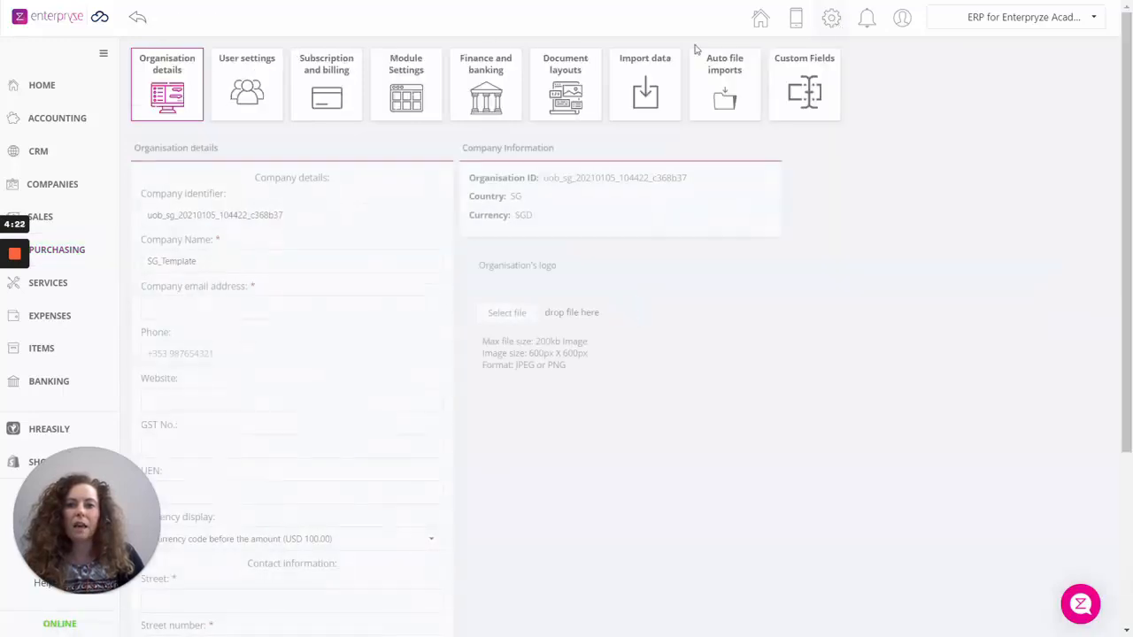
{"action": "left_click", "coordinate": [407, 99]}
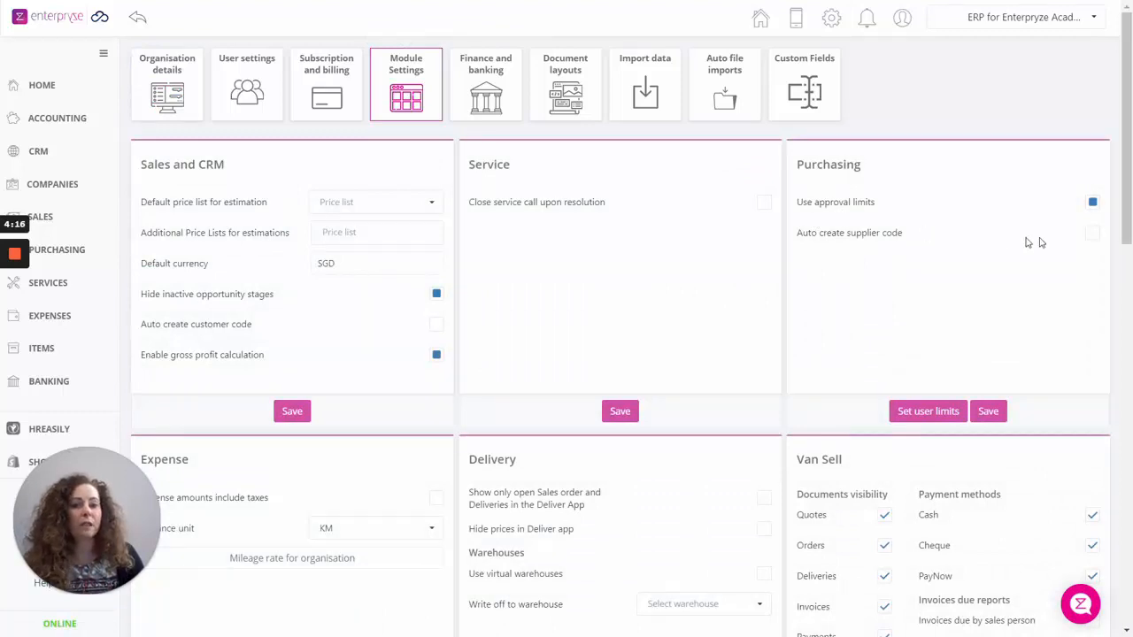
{"action": "left_click", "coordinate": [1093, 203]}
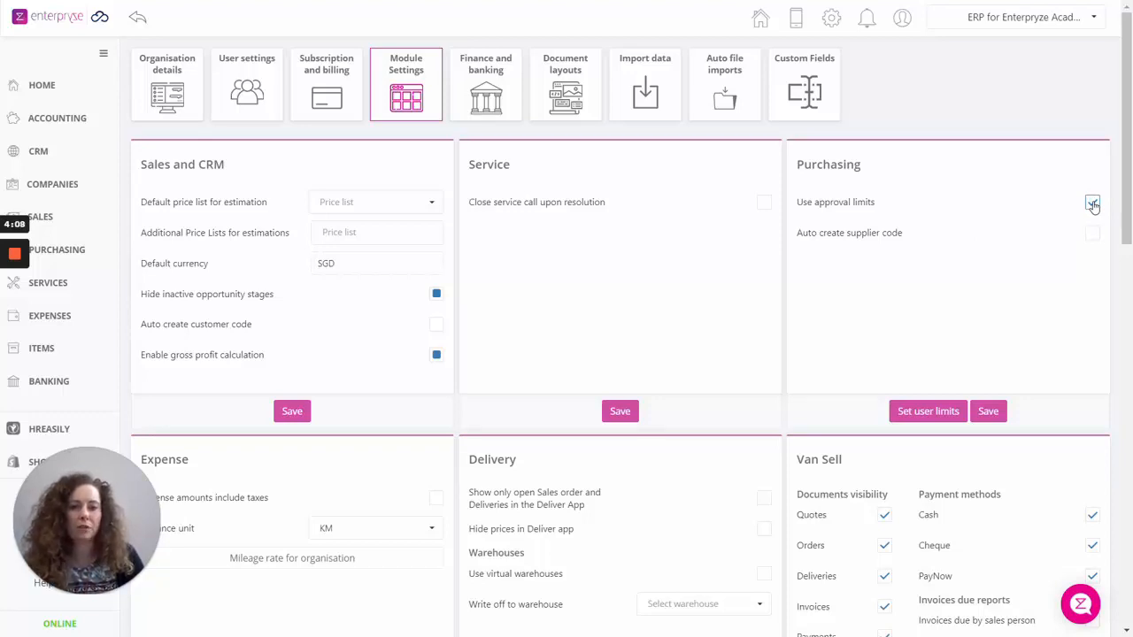
In the purchasing user limits, add a second purchase approver for the user with the 5000 approval limit and save that row
{"action": "left_click", "coordinate": [928, 412]}
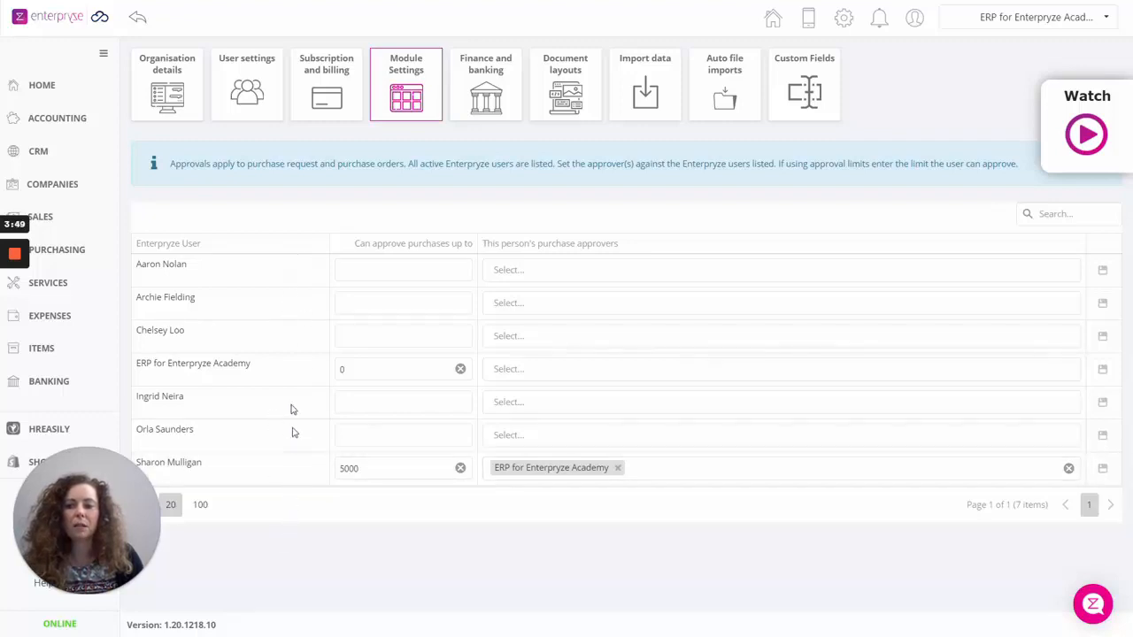
{"action": "left_click", "coordinate": [640, 478]}
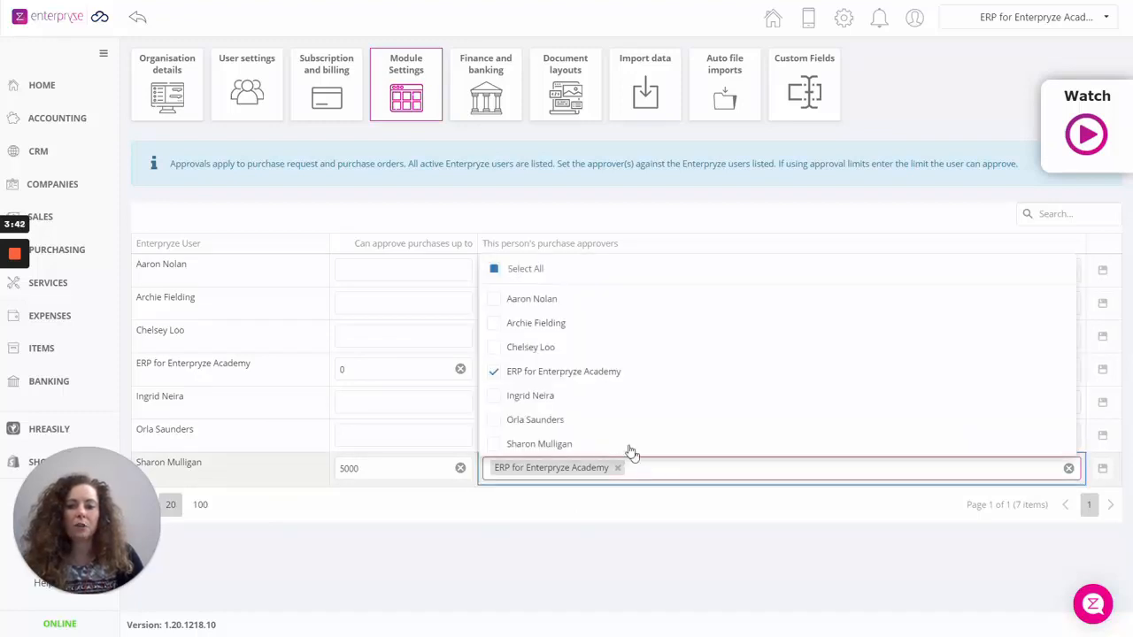
{"action": "left_click", "coordinate": [496, 420]}
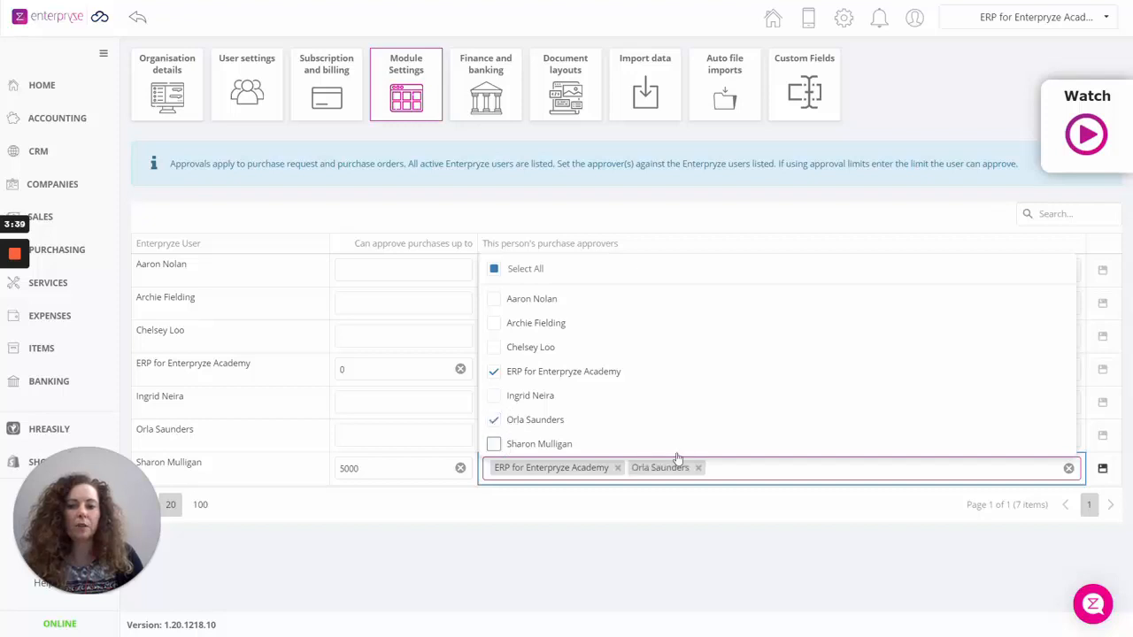
{"action": "left_click", "coordinate": [1105, 470]}
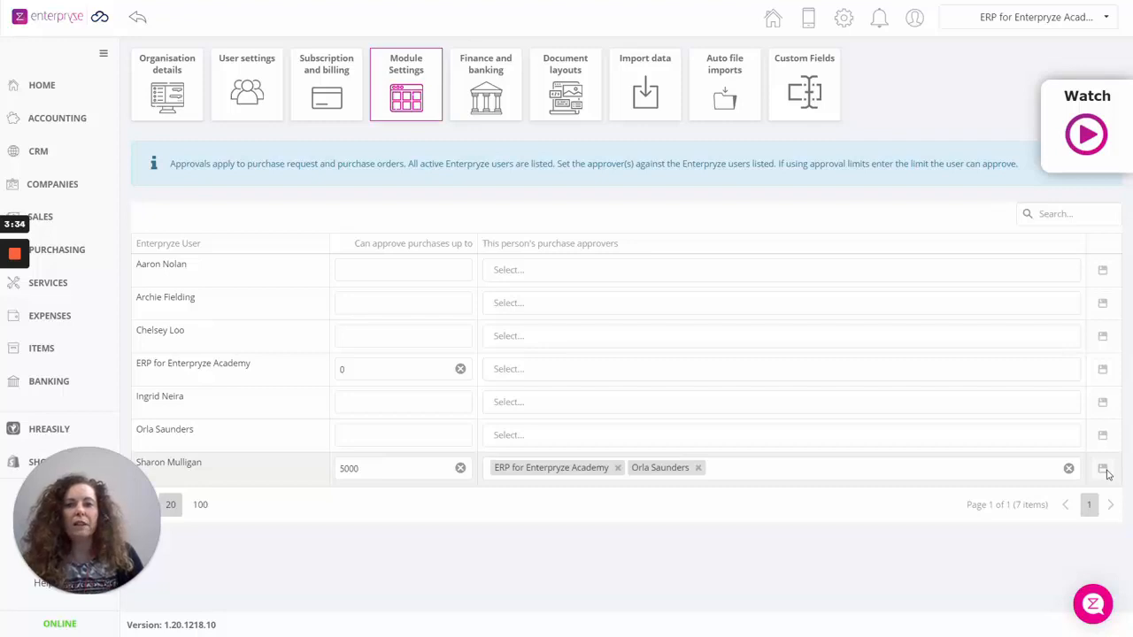
View the purchase requests and purchase orders, and open the 500.00 purchase order draft
{"action": "left_click", "coordinate": [56, 255]}
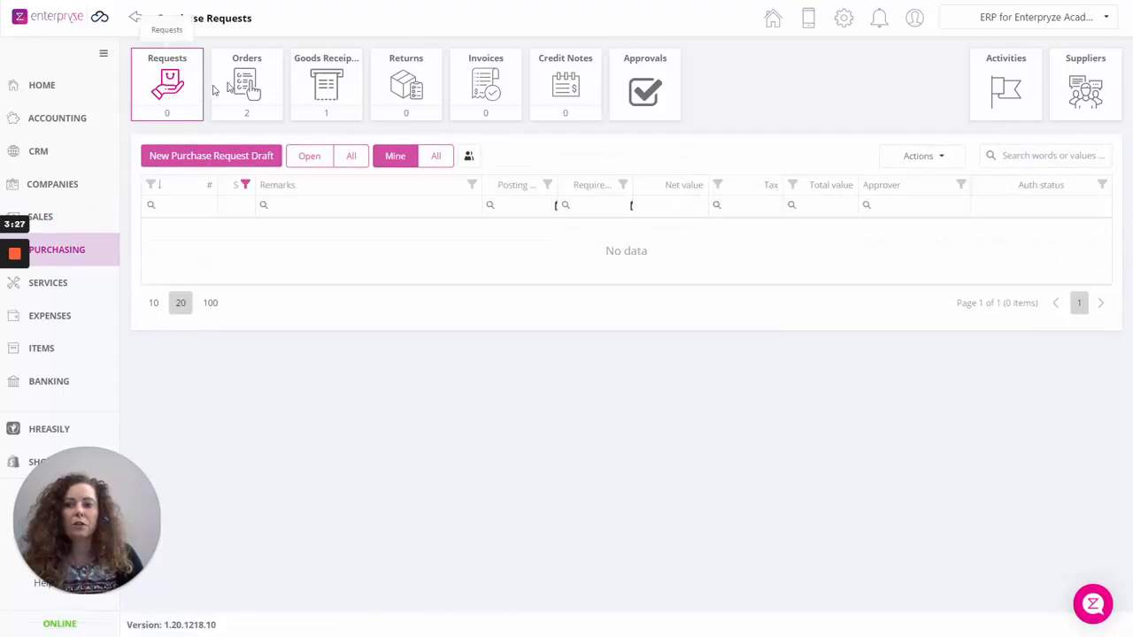
{"action": "left_click", "coordinate": [250, 88]}
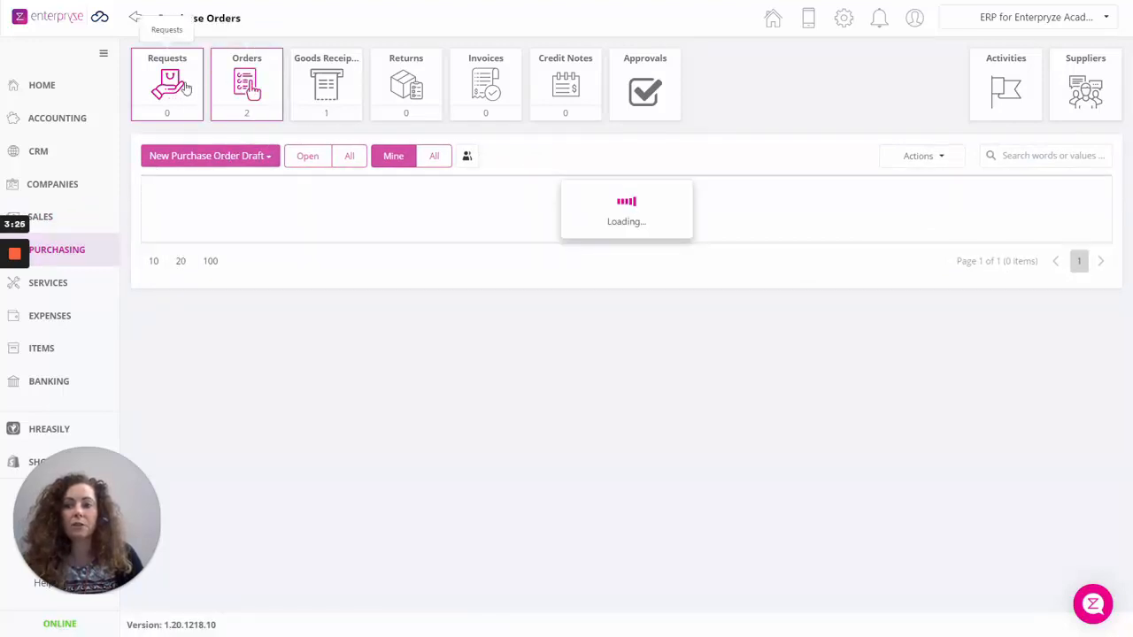
{"action": "left_click", "coordinate": [190, 116]}
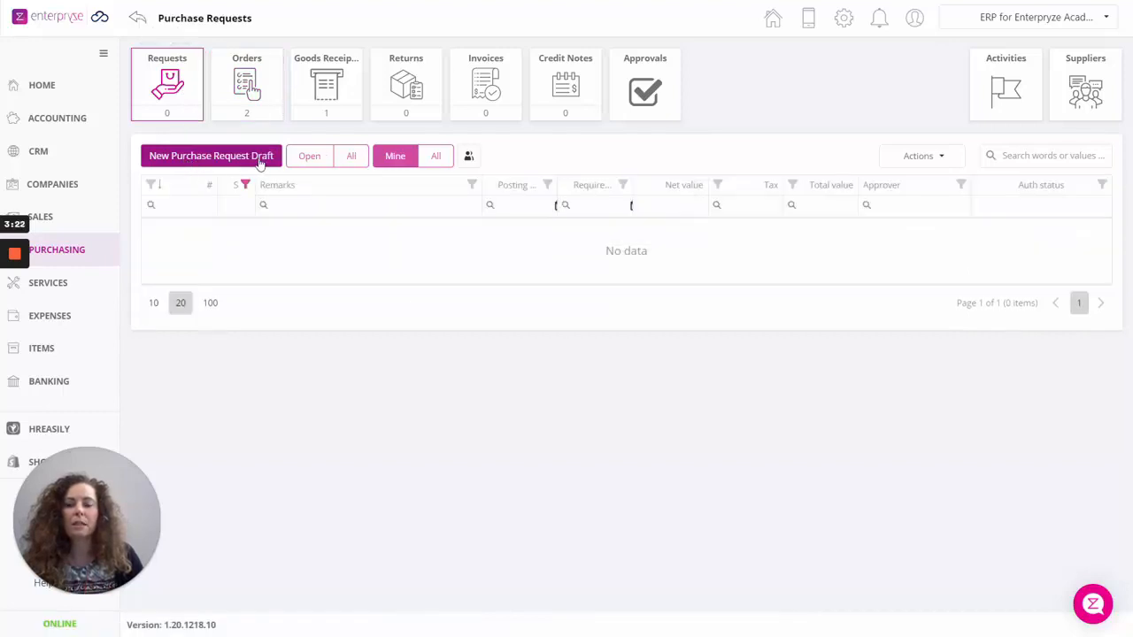
{"action": "left_click", "coordinate": [261, 110]}
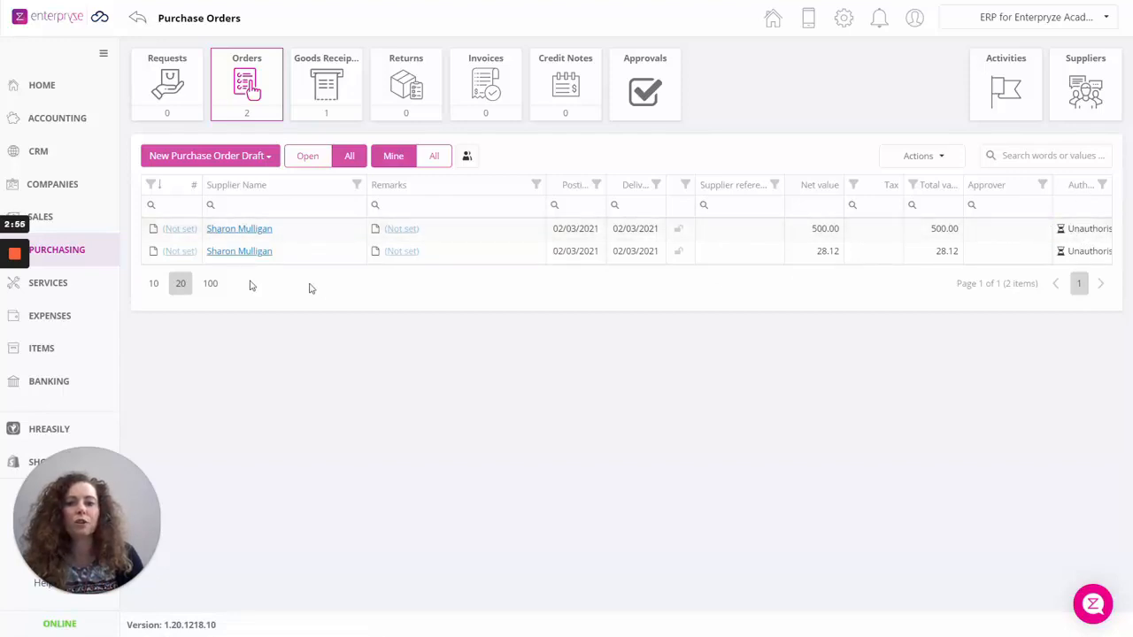
{"action": "left_click", "coordinate": [181, 231]}
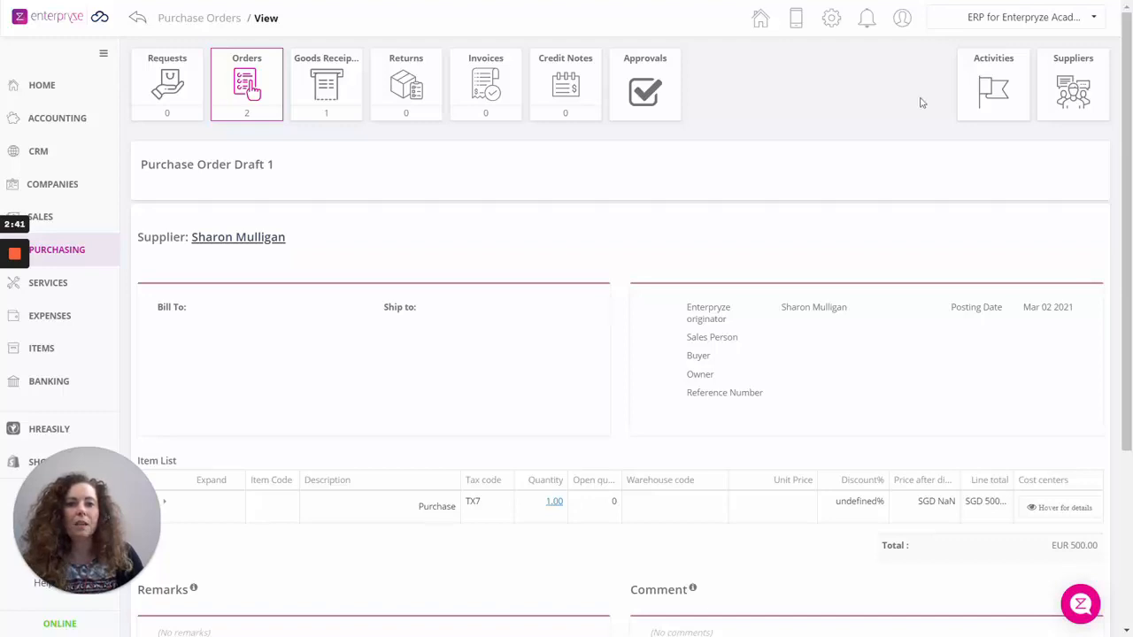
Change to the newly added approver's account and switch to the ERP for Enterpryze Academy organisation
{"action": "left_click", "coordinate": [901, 21]}
{"action": "left_click", "coordinate": [849, 182]}
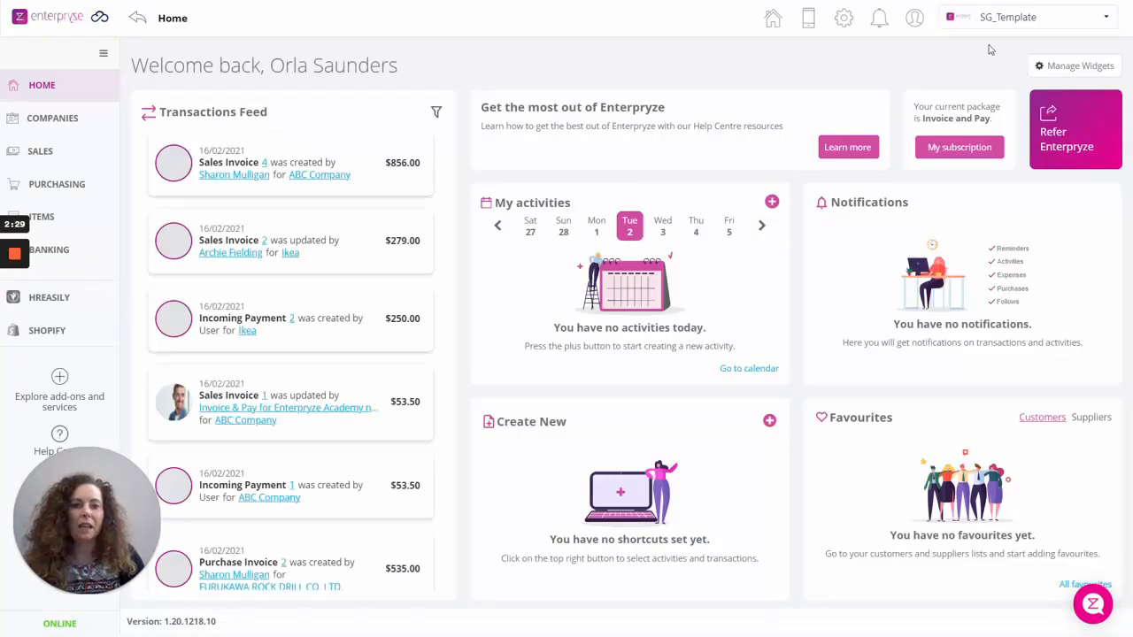
{"action": "left_click", "coordinate": [1004, 21]}
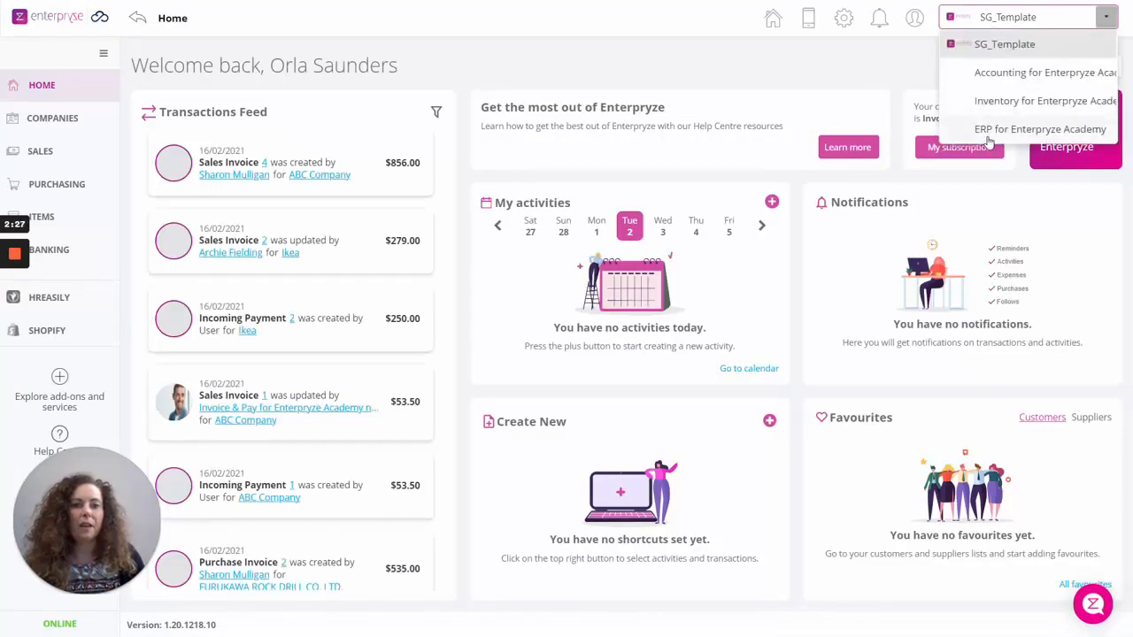
{"action": "left_click", "coordinate": [989, 130]}
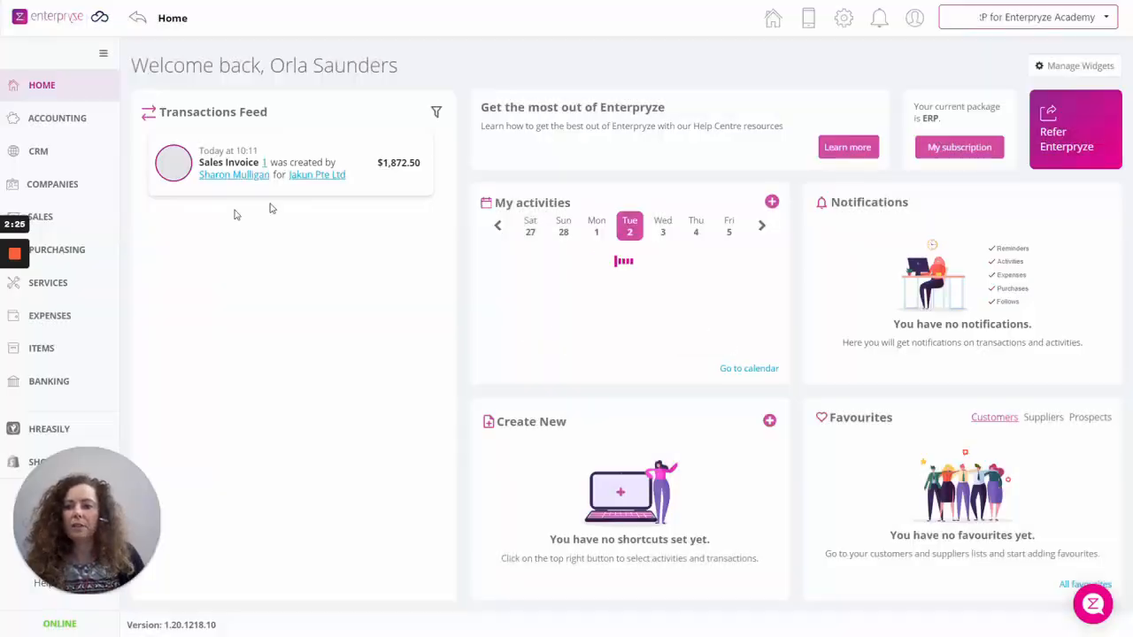
Examine the purchasing approvals list with the only-my-data filter off and on again
{"action": "left_click", "coordinate": [62, 258]}
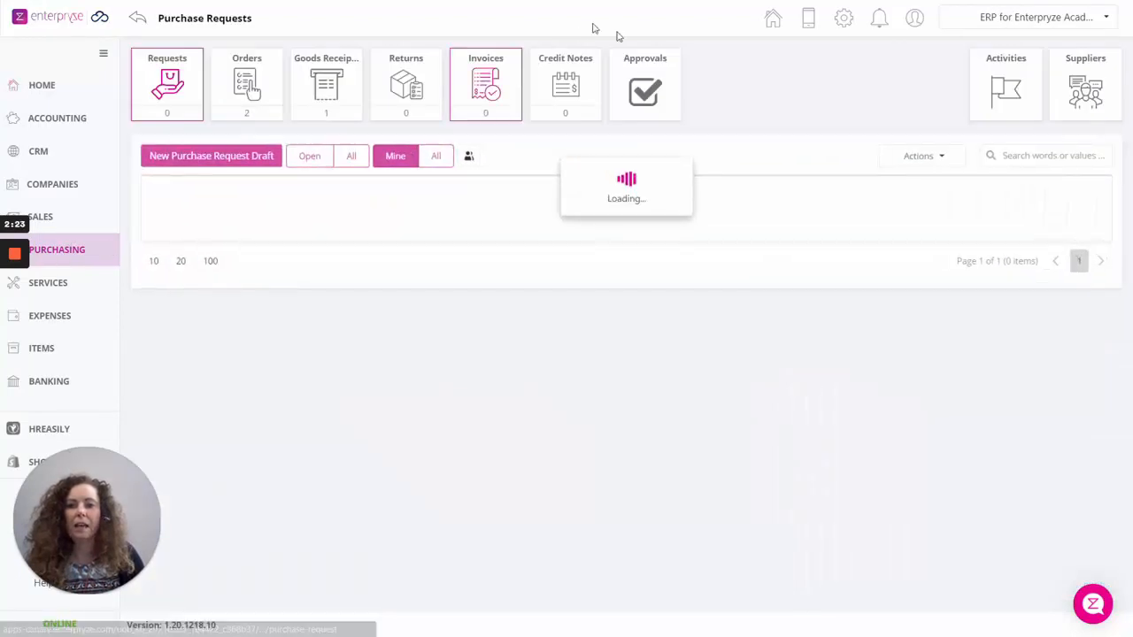
{"action": "left_click", "coordinate": [646, 82]}
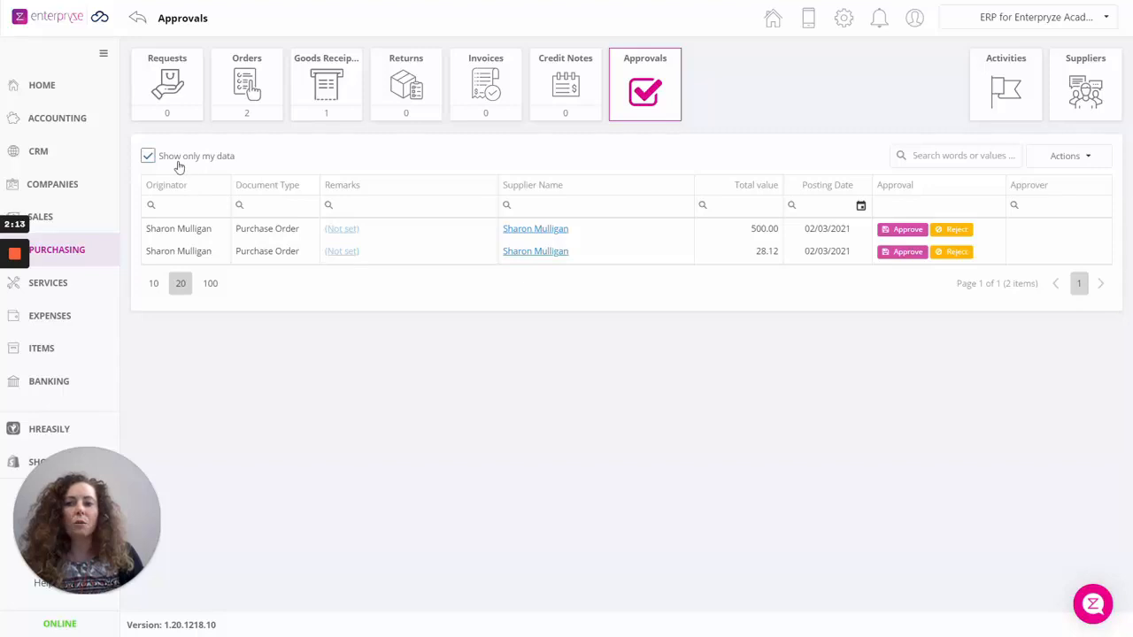
{"action": "left_click", "coordinate": [151, 157]}
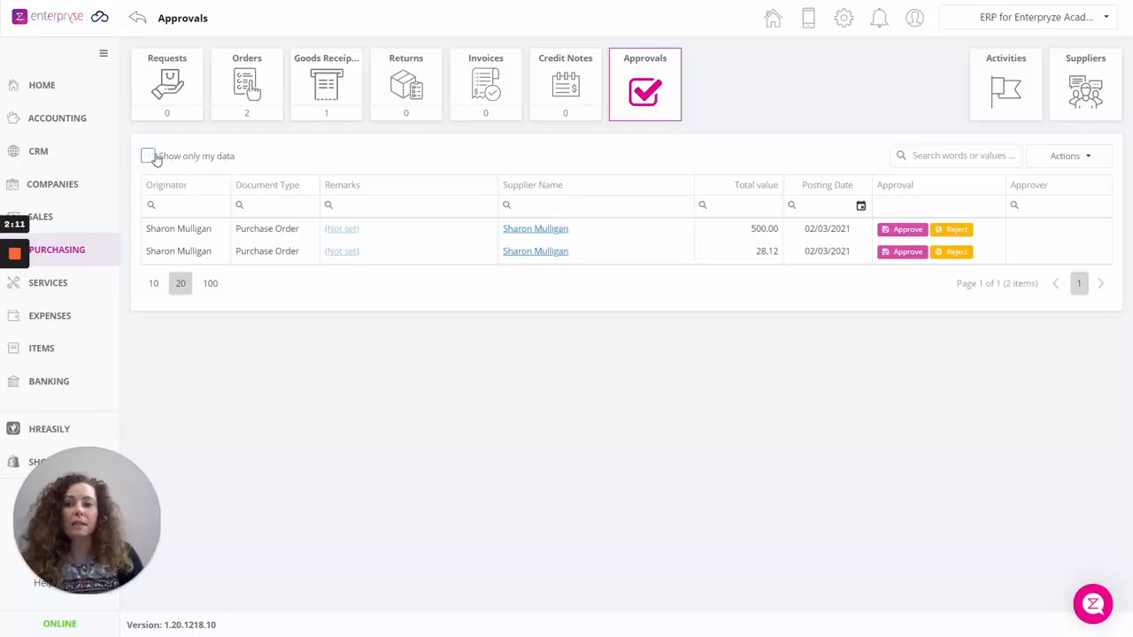
{"action": "left_click", "coordinate": [147, 156]}
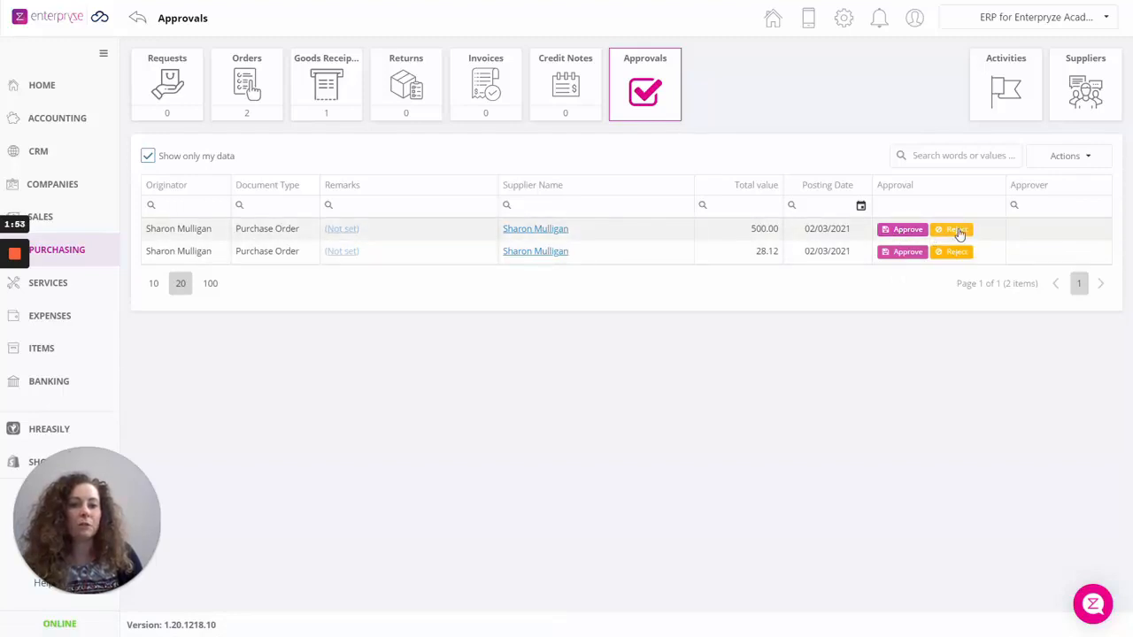
Approve the 500.00 purchase order and reject the 28.12 one with the remark "Item not within budget"
{"action": "left_click", "coordinate": [907, 232]}
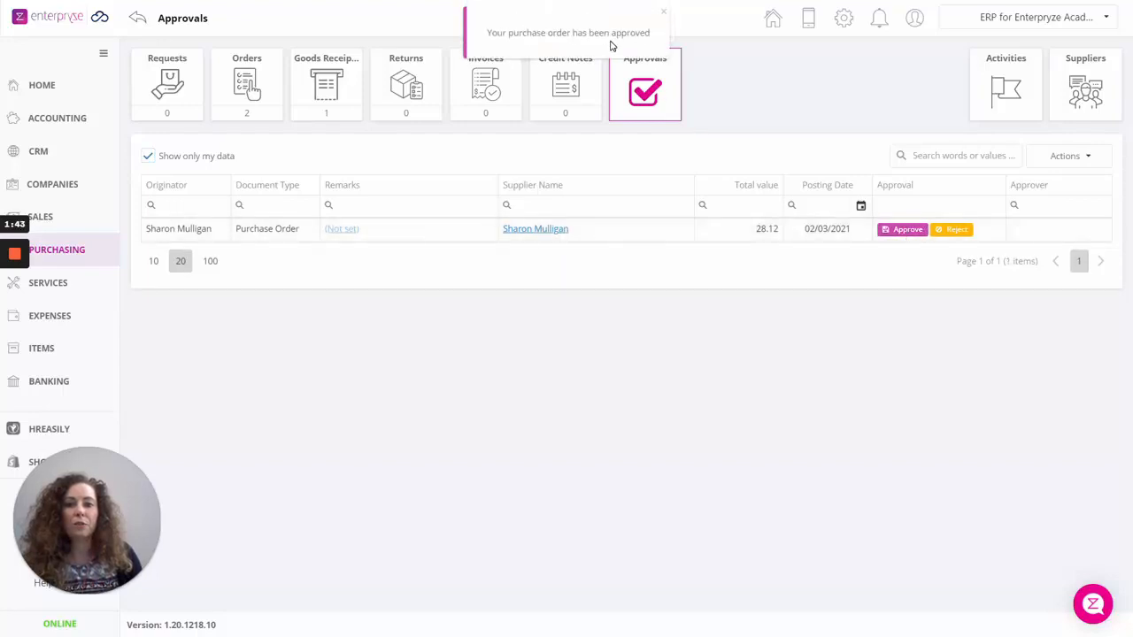
{"action": "left_click", "coordinate": [953, 232]}
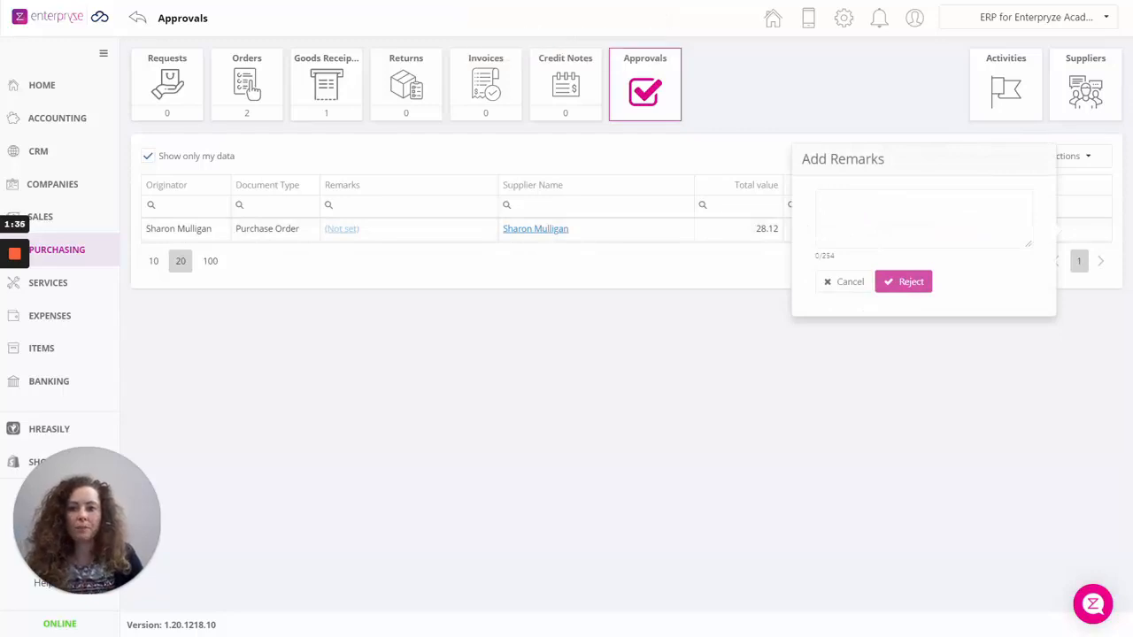
{"action": "type", "text": "Item not withi"}
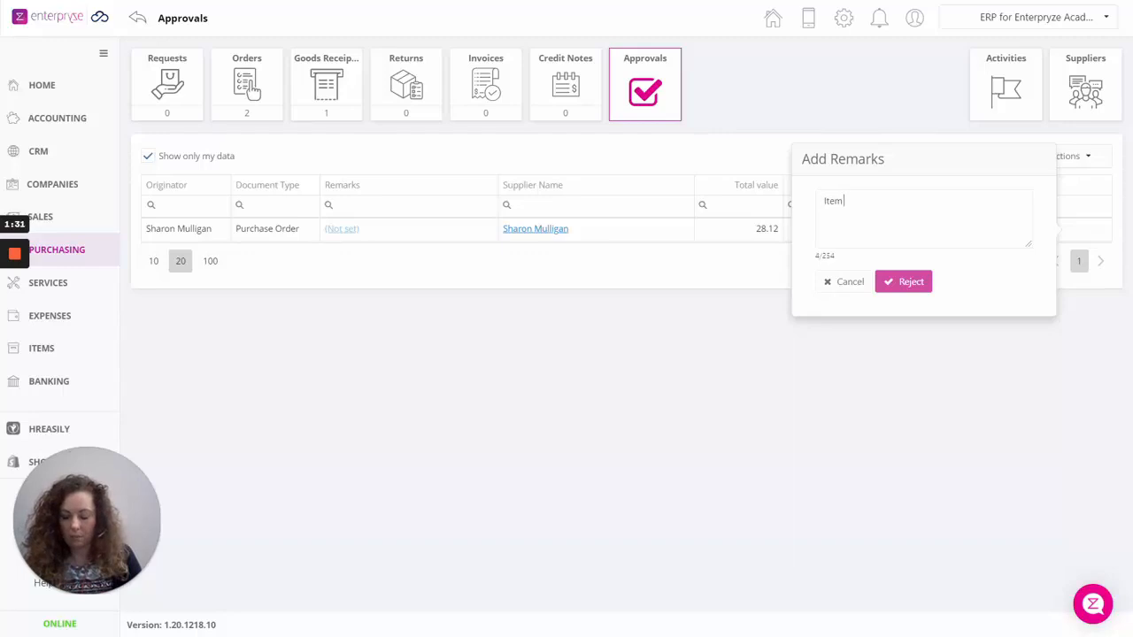
{"action": "type", "text": "n budget"}
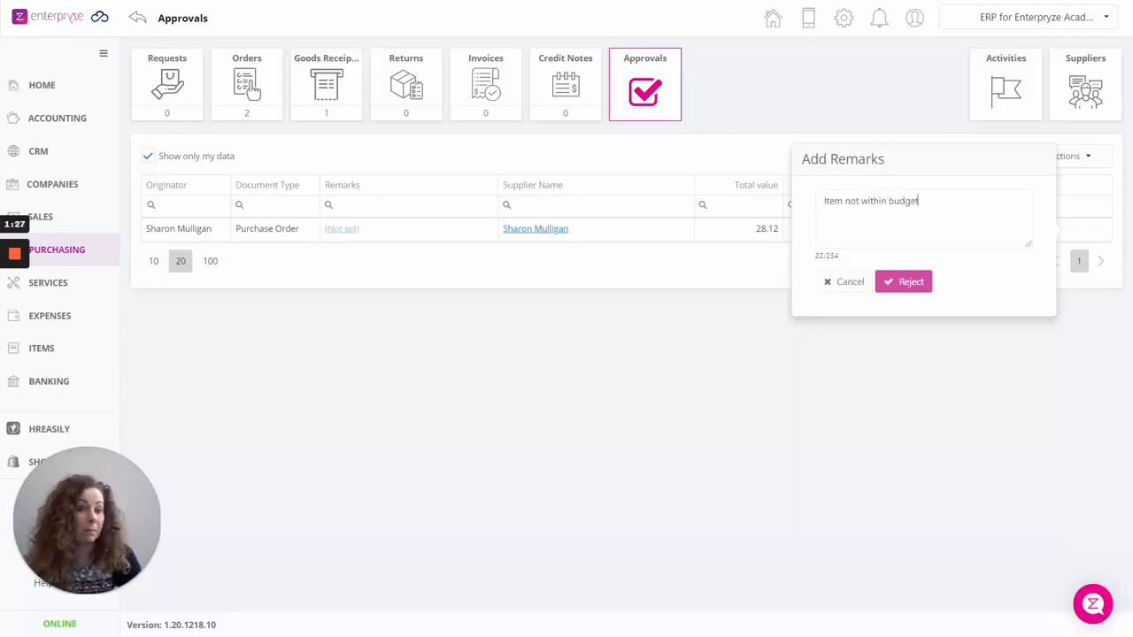
{"action": "left_click", "coordinate": [906, 285]}
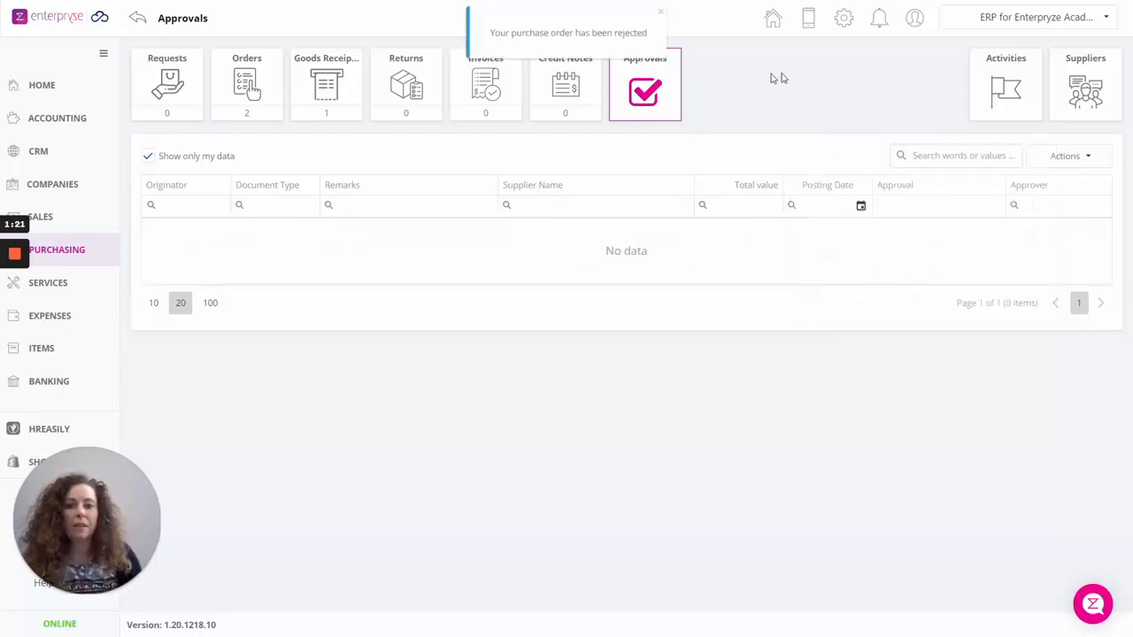
Sign in with the order originator's saved e-mail and password instead, and switch to the ERP for Enterpryze Academy organisation
{"action": "left_click", "coordinate": [915, 18]}
{"action": "left_click", "coordinate": [879, 182]}
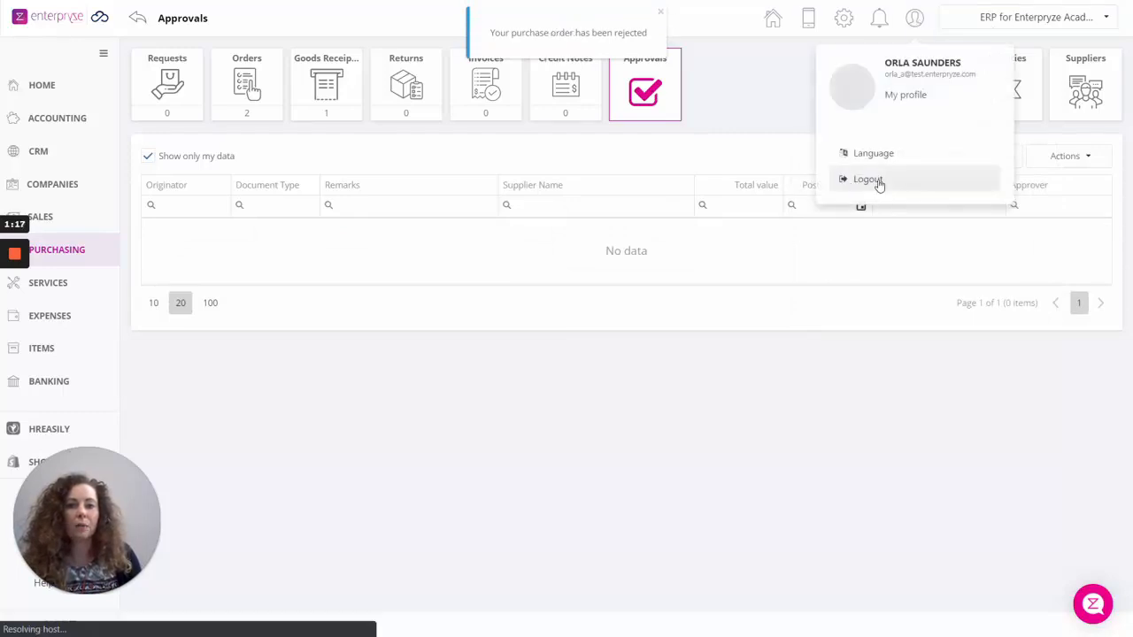
{"action": "left_click", "coordinate": [221, 310]}
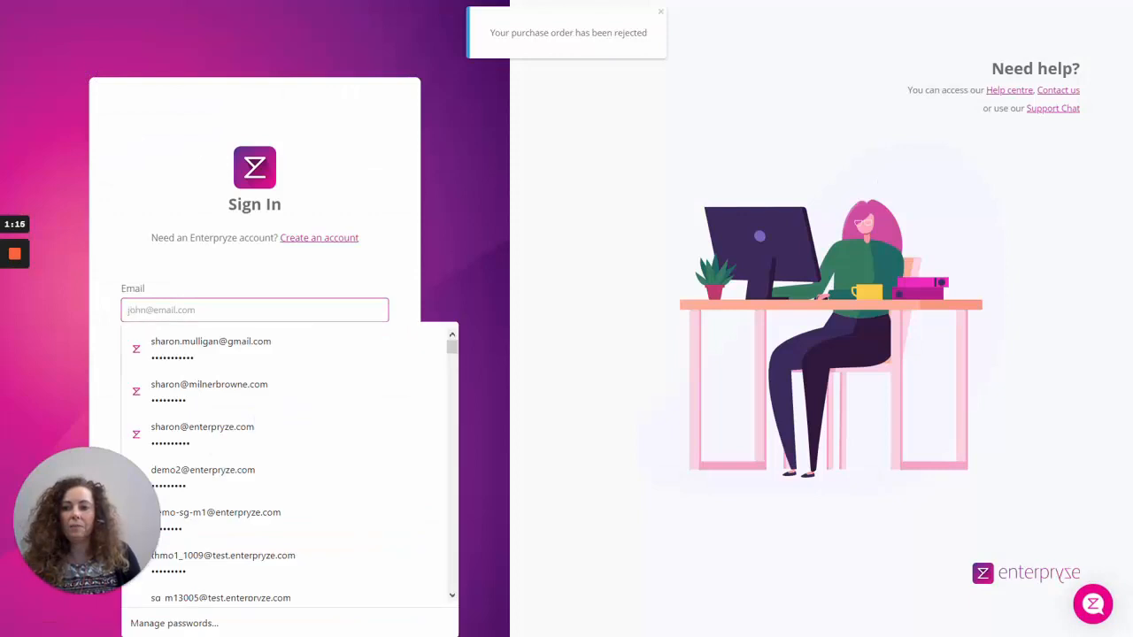
{"action": "left_click", "coordinate": [222, 340]}
{"action": "left_click", "coordinate": [246, 407]}
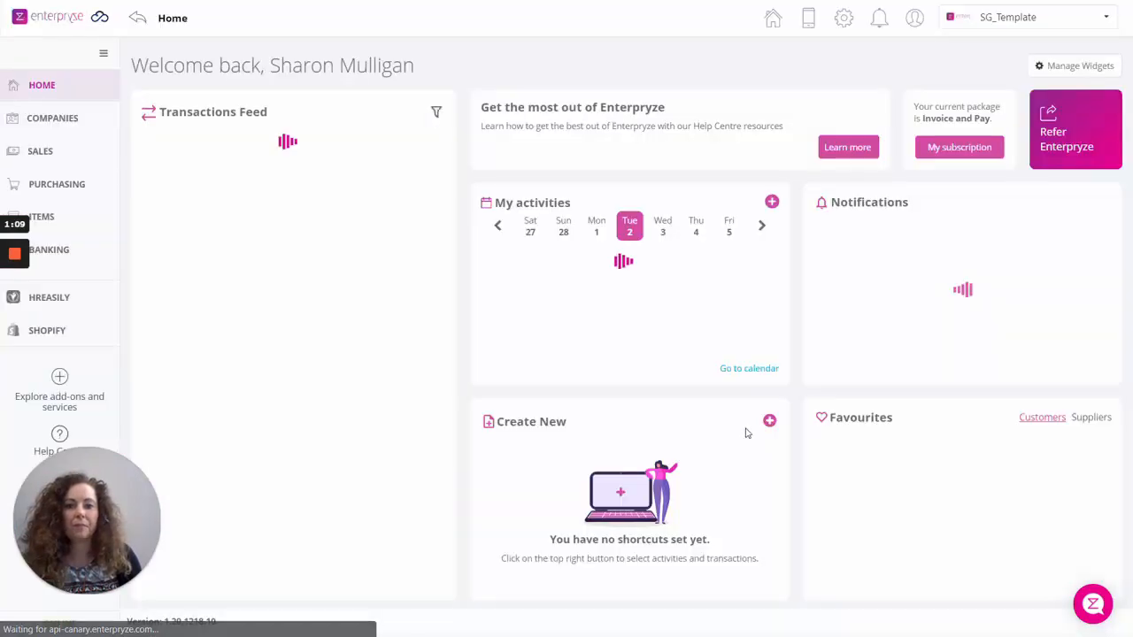
{"action": "left_click", "coordinate": [991, 19]}
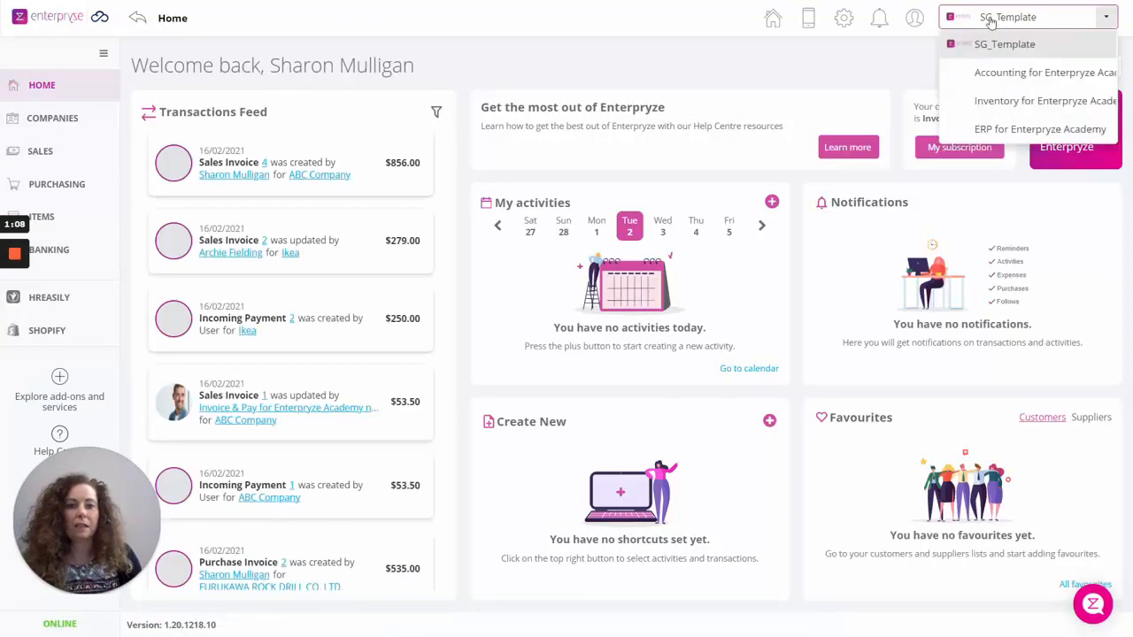
{"action": "left_click", "coordinate": [992, 134]}
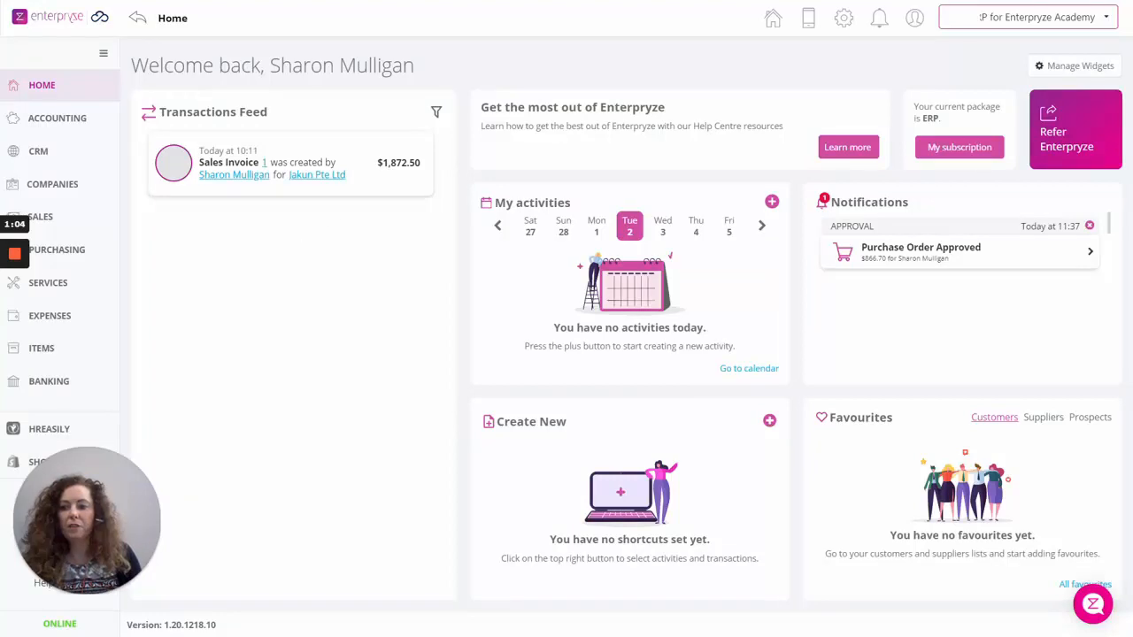
Check the authorisation status of the purchase orders and read the remarks on the rejected 28.12 draft
{"action": "left_click", "coordinate": [55, 258]}
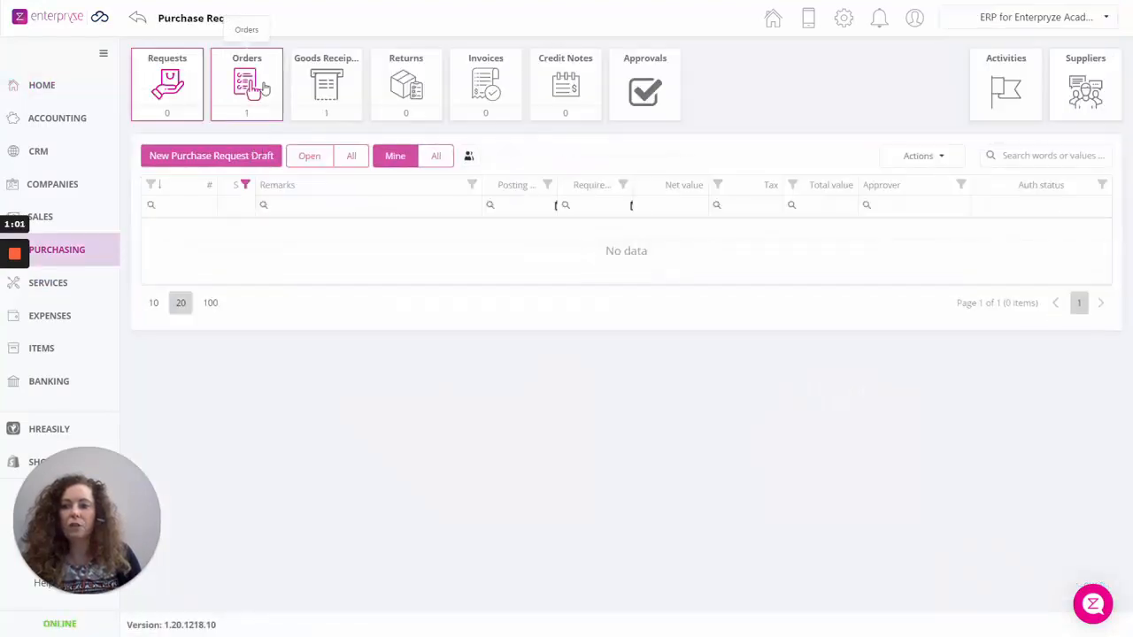
{"action": "left_click", "coordinate": [263, 87]}
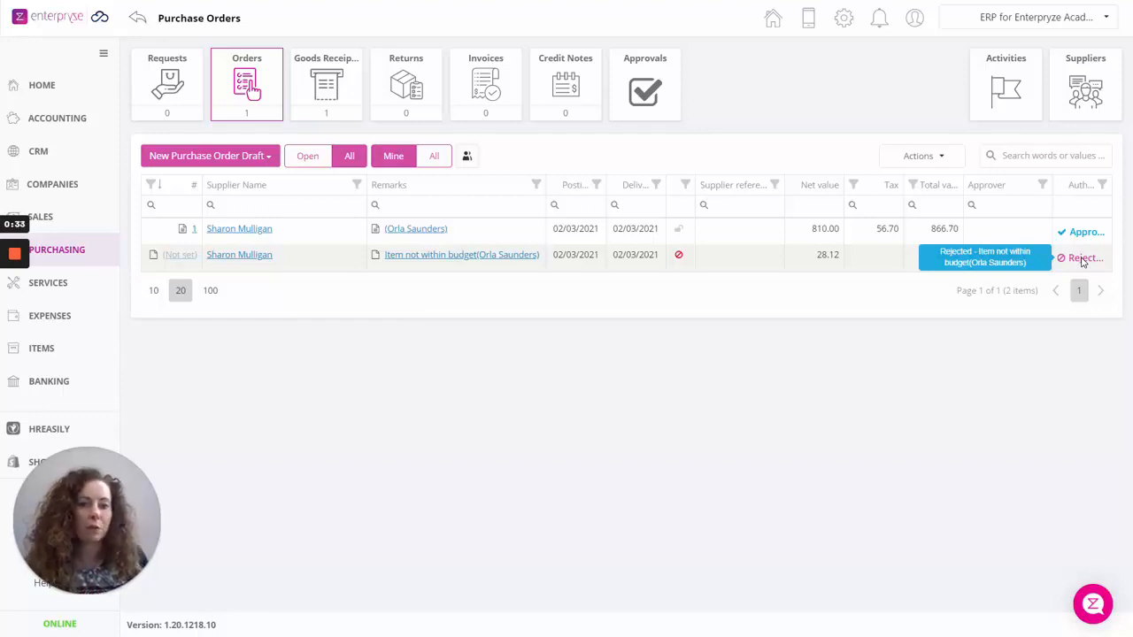
{"action": "left_click", "coordinate": [182, 260]}
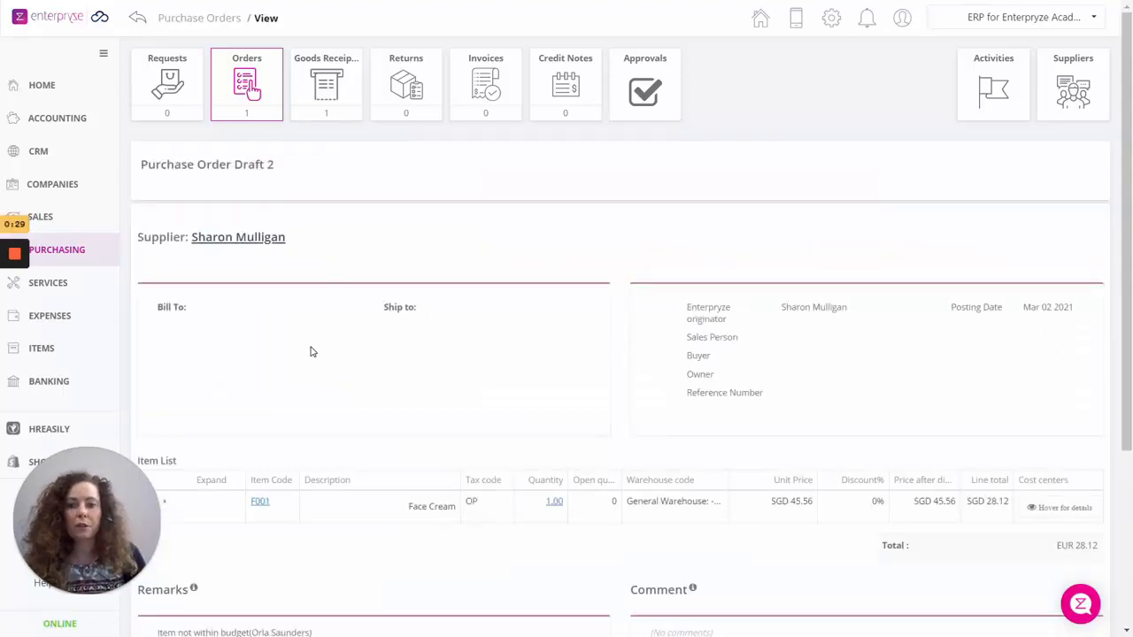
{"action": "scroll", "coordinate": [336, 351], "scroll_direction": "down", "scroll_amount": 3}
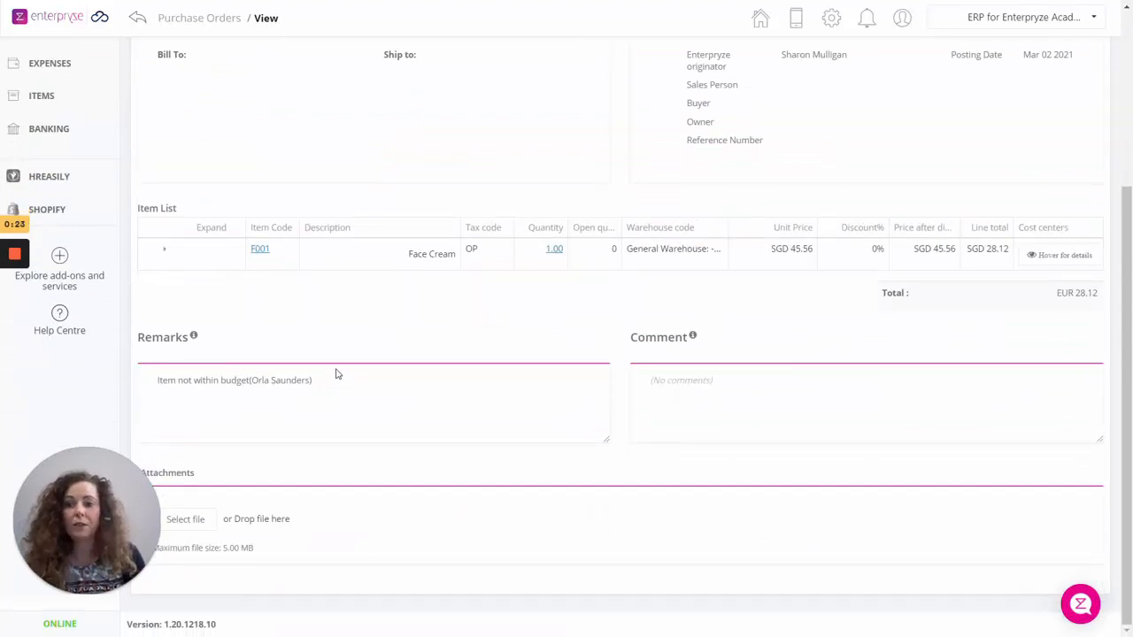
{"action": "scroll", "coordinate": [336, 374], "scroll_direction": "up", "scroll_amount": 3}
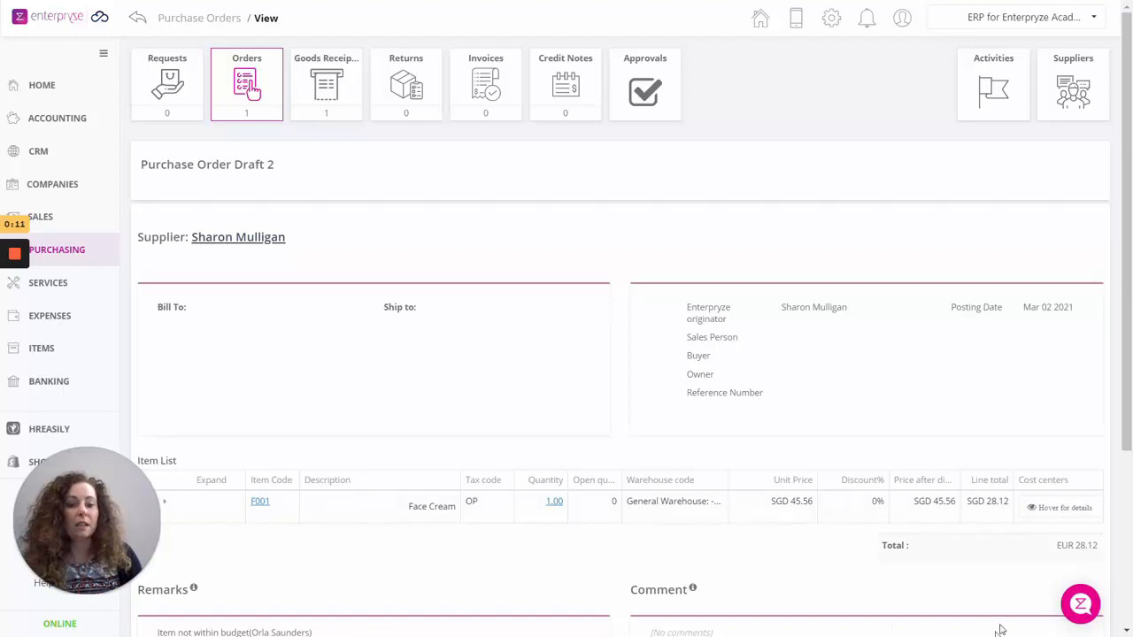
Open the support chat and find its Enterpryze Help Centre link
{"action": "left_click", "coordinate": [1085, 606]}
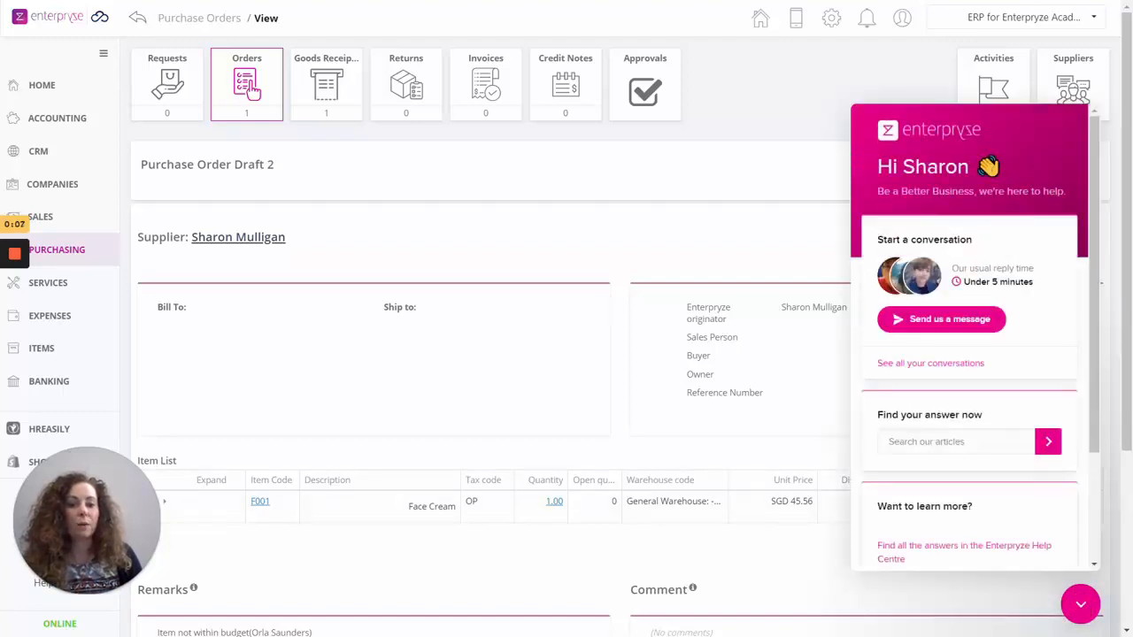
{"action": "scroll", "coordinate": [1061, 531], "scroll_direction": "down", "scroll_amount": 3}
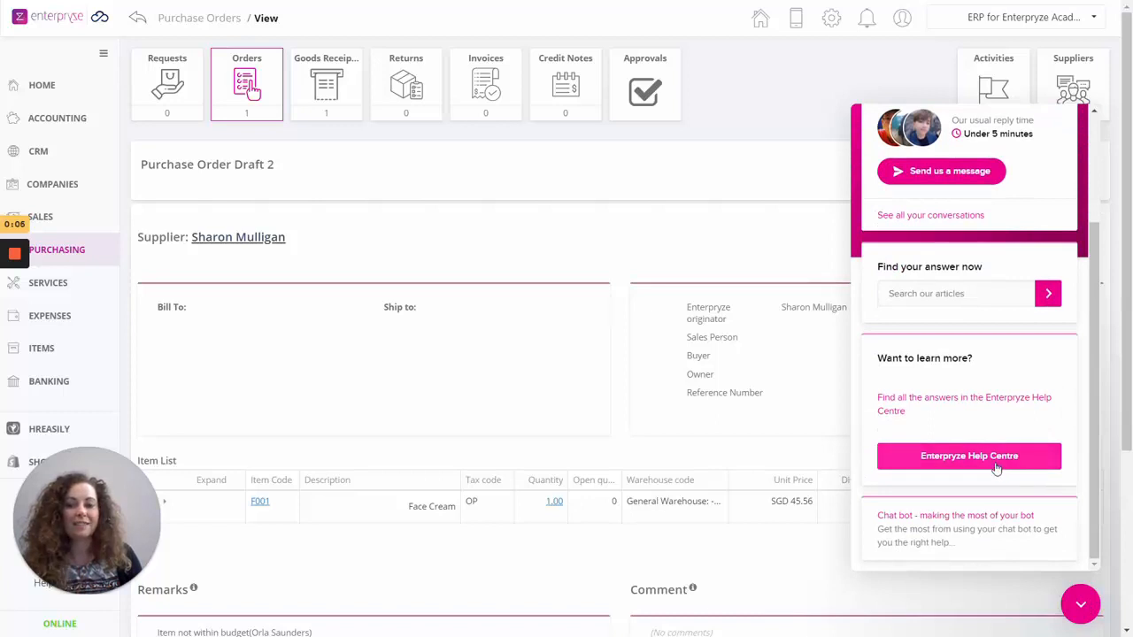
{"action": "mouse_move", "coordinate": [10, 292]}
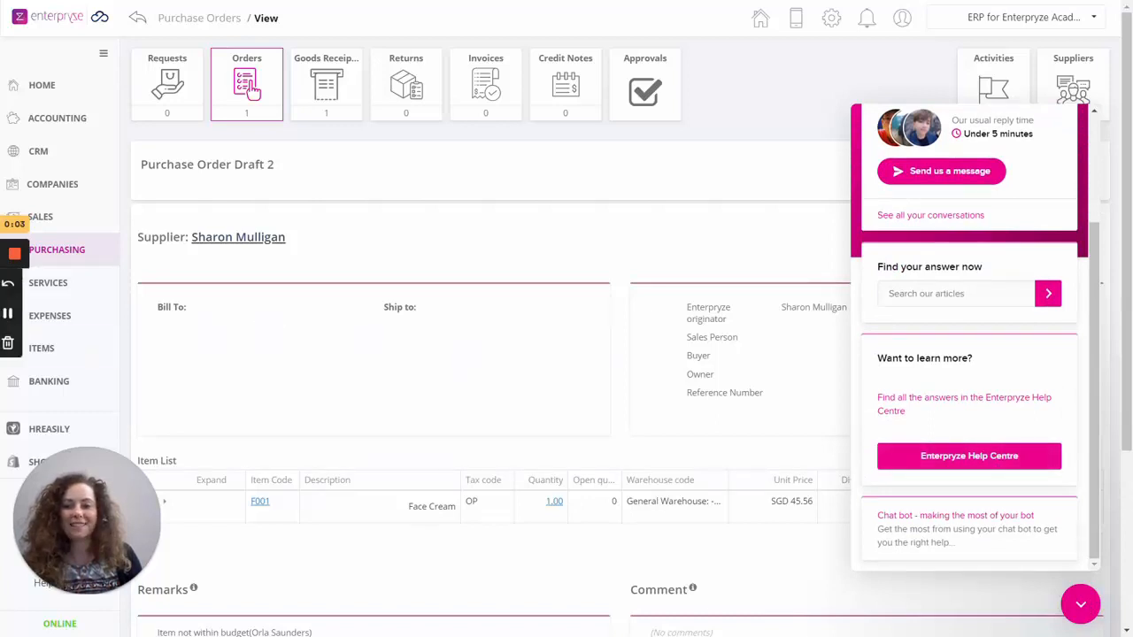